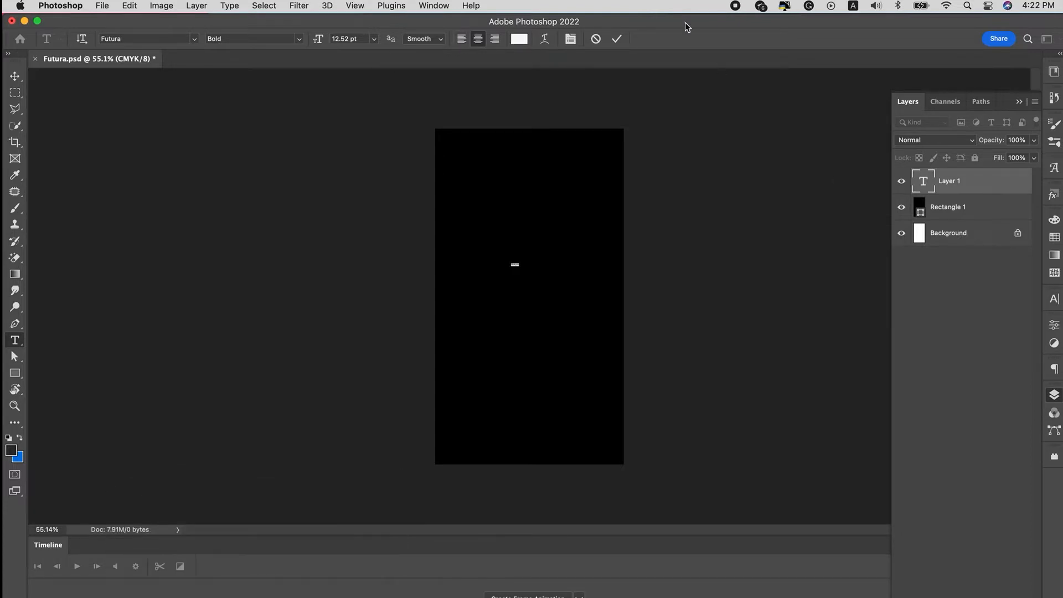
Commit the "futura" text and scale it up to span the black rectangle's full width along its top edge.
left_click(619, 38)
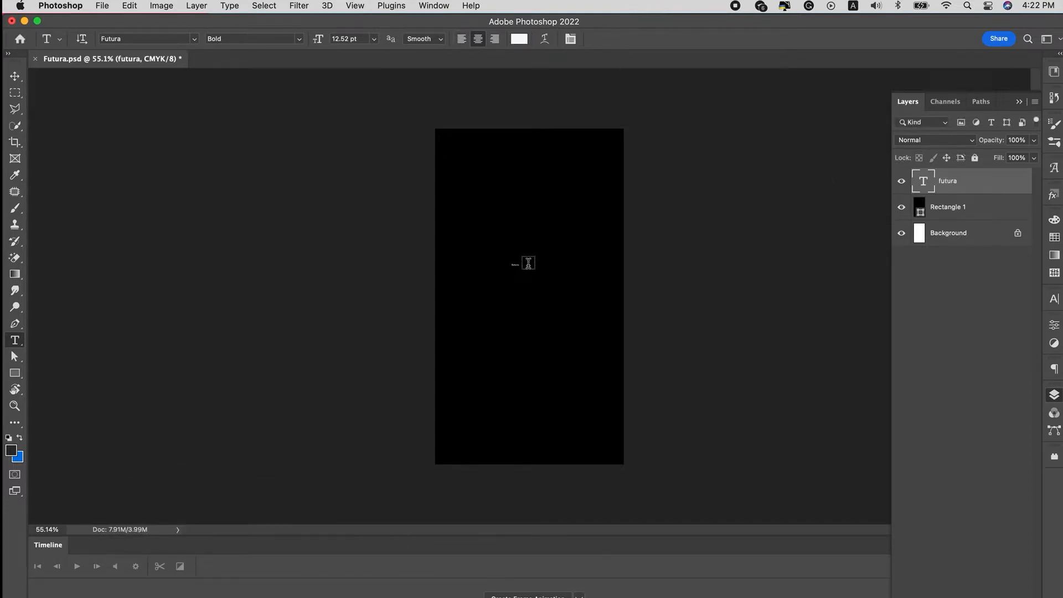
key("super+t")
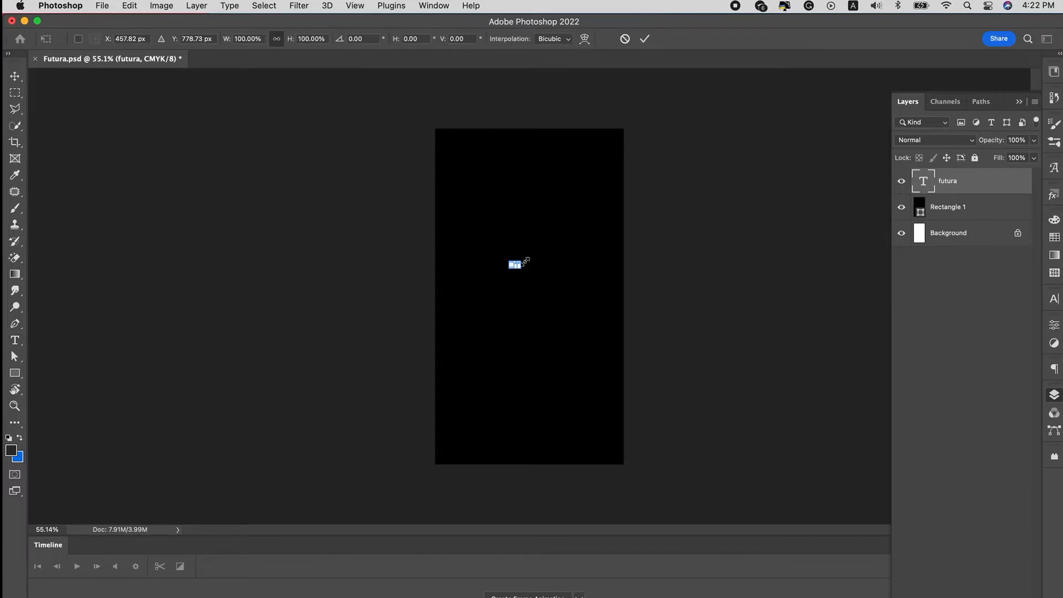
left_click_drag(523, 259, 592, 206)
left_click_drag(548, 273, 619, 205)
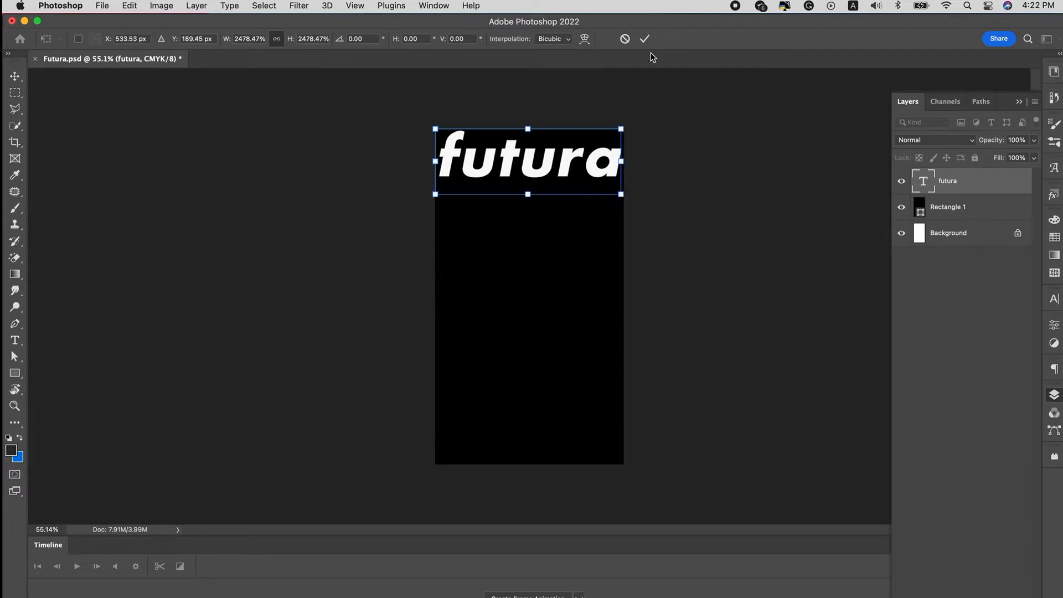
left_click(644, 39)
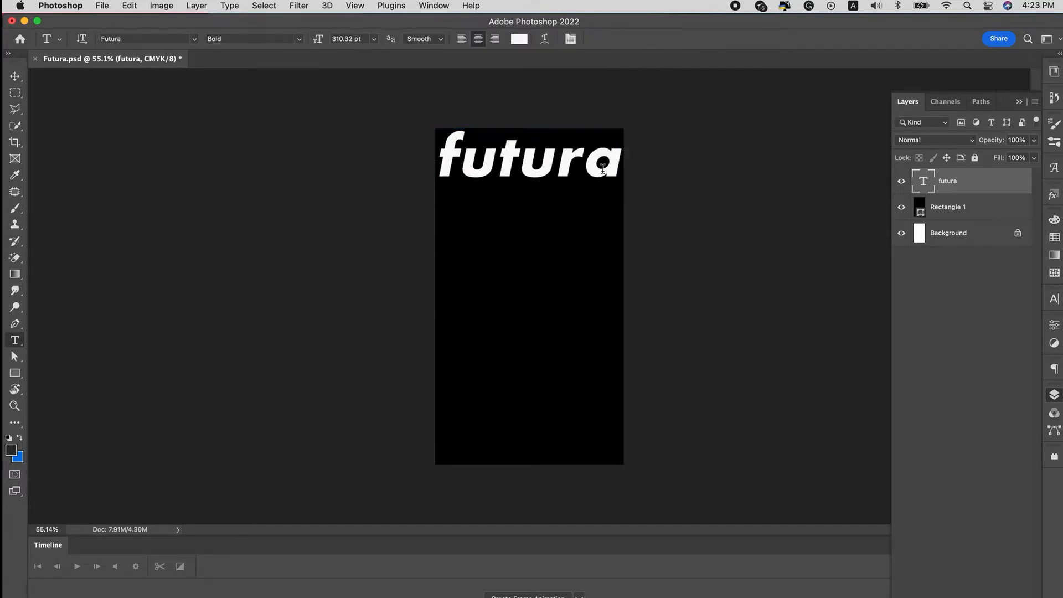
Duplicate the "futura" text downward until four evenly spaced rows are stacked from the top of the black rectangle.
left_click(17, 77)
left_click_drag(595, 173, 576, 264, "alt")
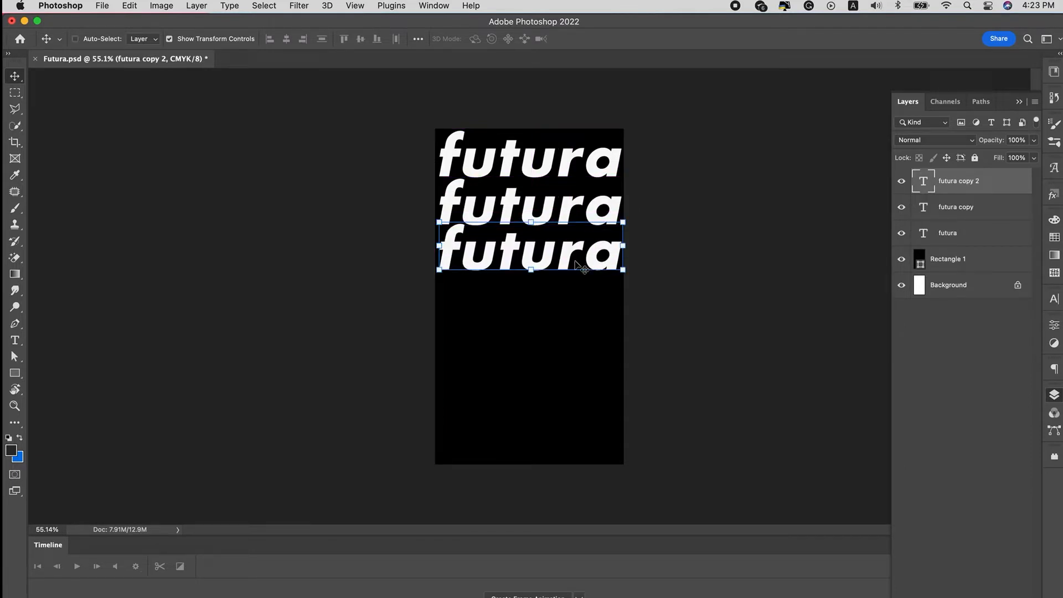
key("super+j")
key("super+t")
left_click_drag(565, 263, 565, 311)
left_click(644, 38)
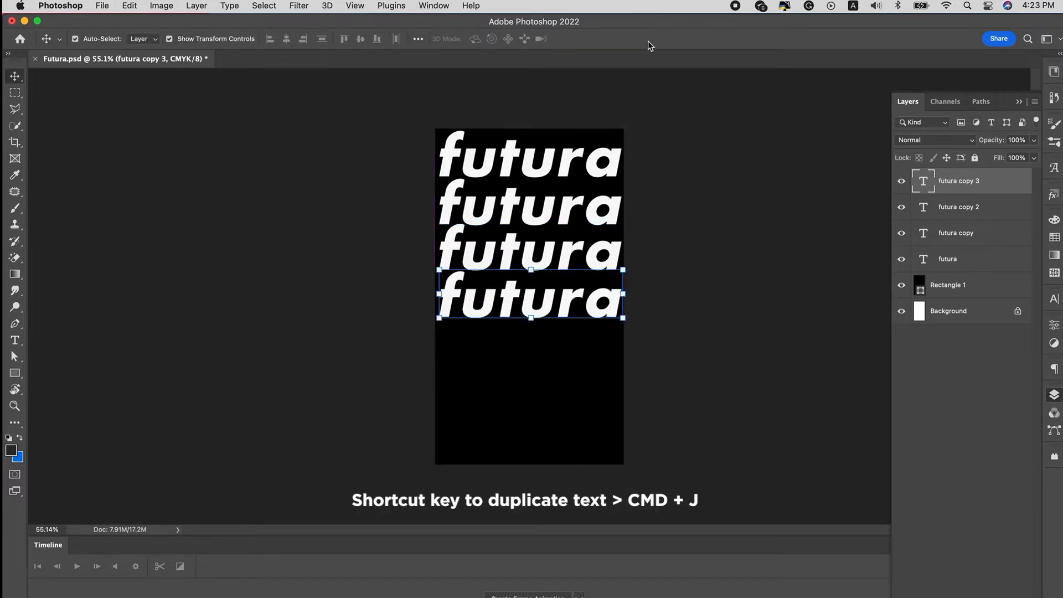
Duplicate the lower three "futura" rows together and place the copies directly below to fill the rectangle with seven rows.
left_click(595, 250, "shift")
left_click(603, 204, "shift")
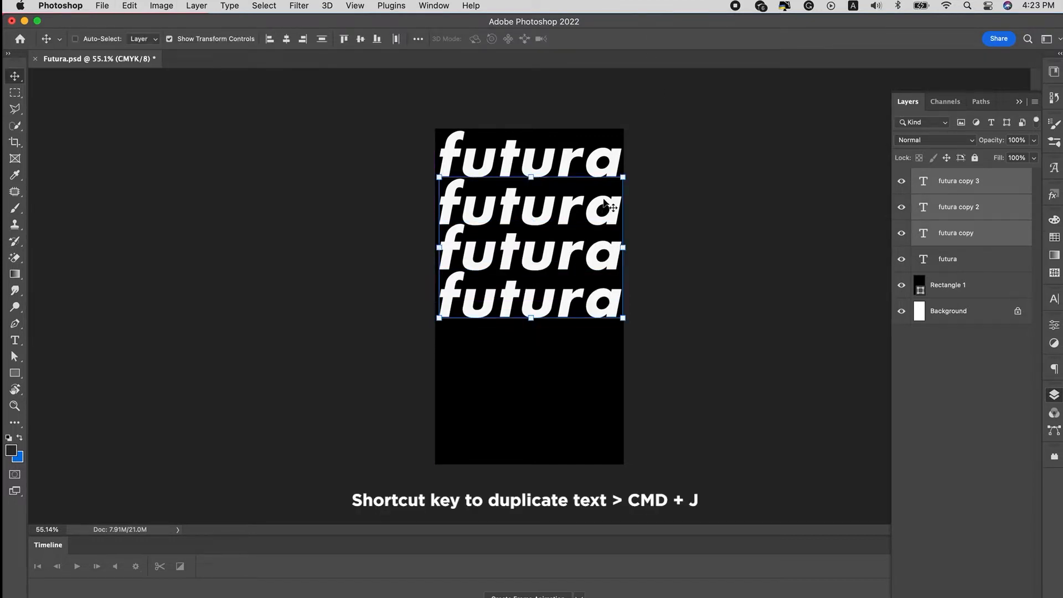
key("super+j")
key("super+t")
left_click_drag(583, 209, 561, 349)
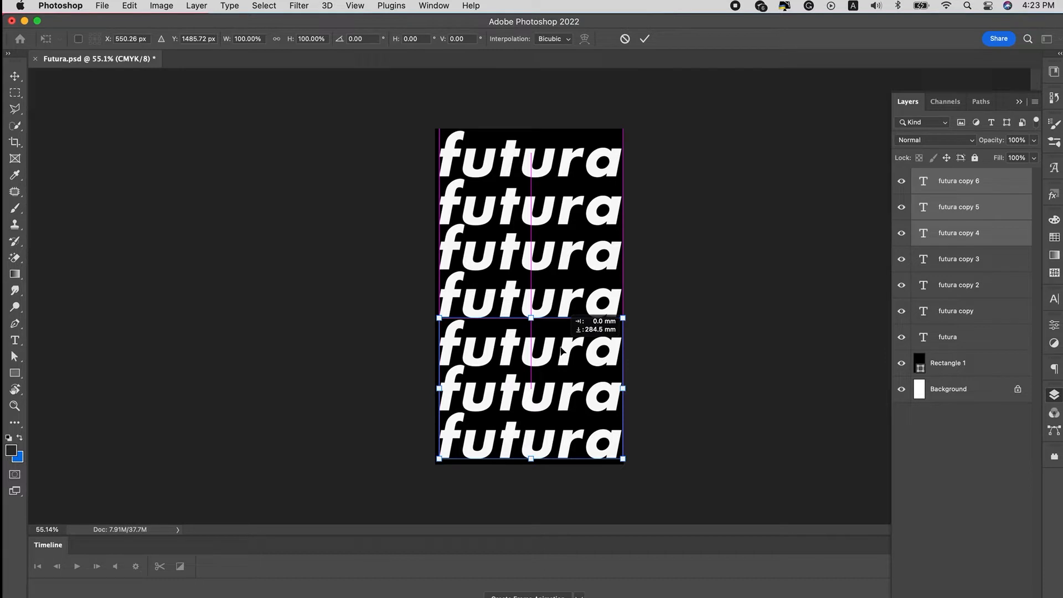
left_click_drag(562, 350, 562, 350)
key("Return")
left_click(706, 283)
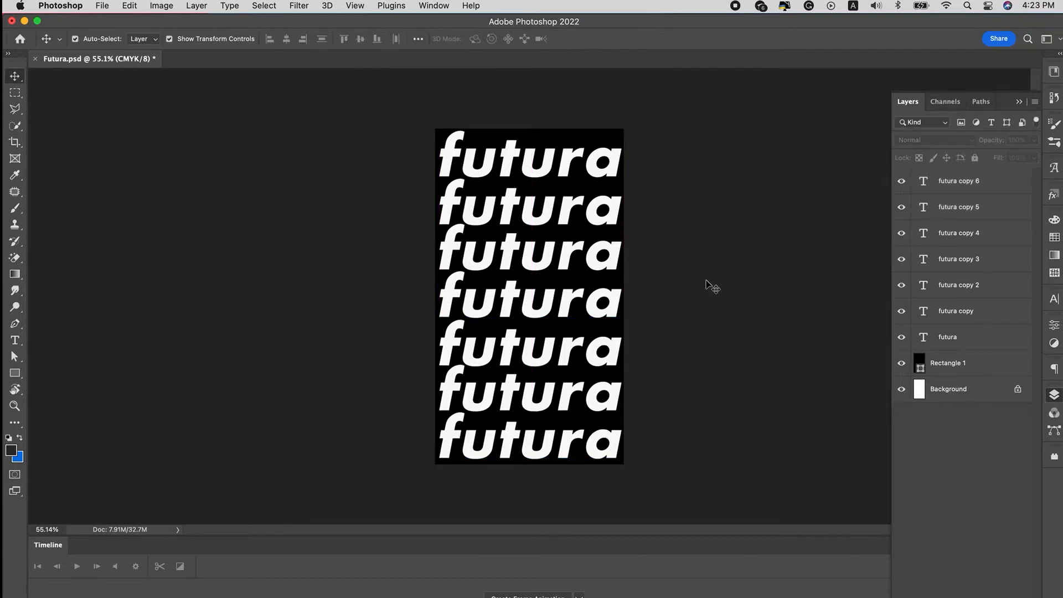
Convert all seven "futura" text layers into one smart object and hide it.
left_click(932, 190)
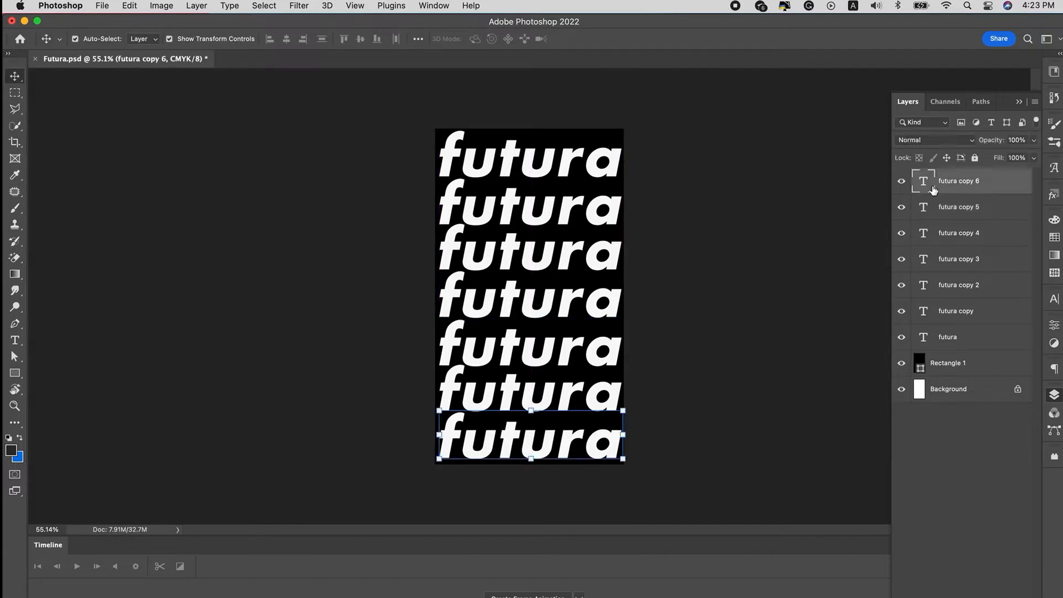
left_click(945, 338, "shift")
right_click(945, 338)
left_click(834, 532)
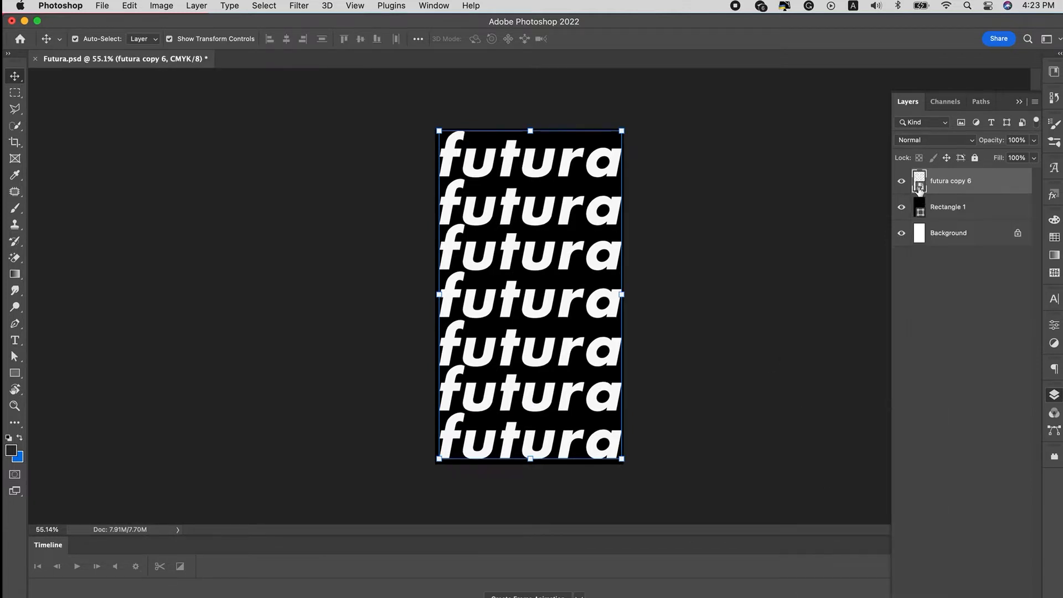
left_click(901, 181)
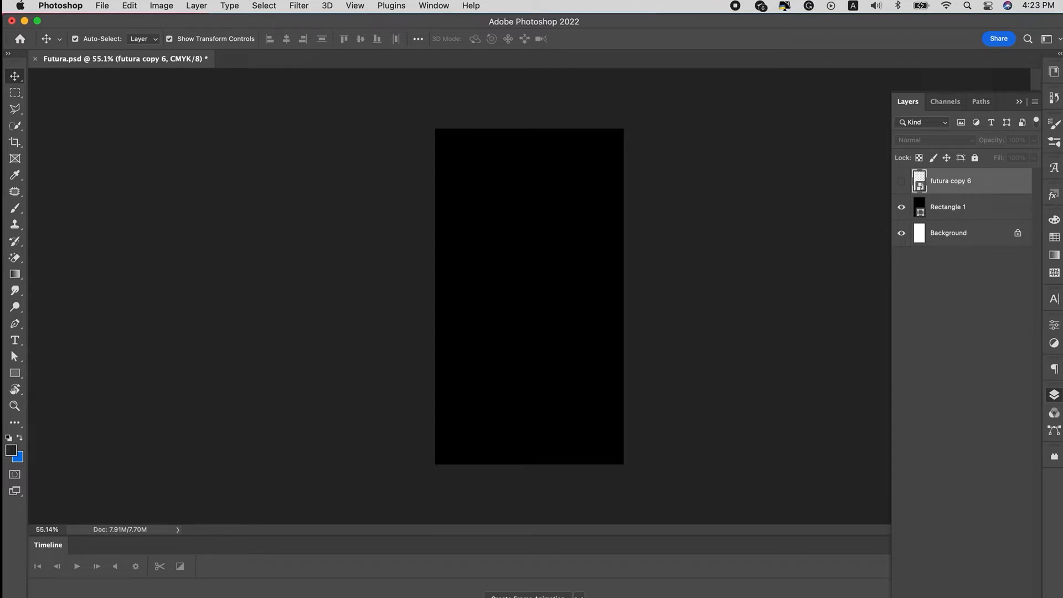
Add an empty layer beneath the hidden text smart object and enlarge the Brush tool to 250 px.
key("super+alt+shift+n")
left_click_drag(965, 183, 949, 220)
key("b")
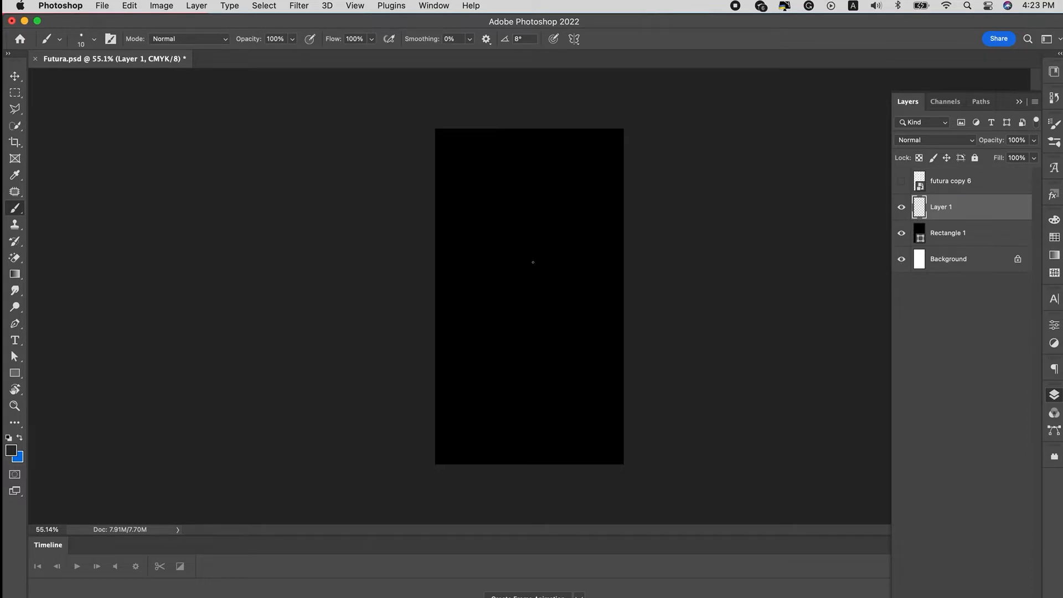
key("bracketright")
key("bracketright")
key("bracketright")
key("bracketright")
key("bracketright")
key("bracketright")
key("bracketright")
key("bracketright")
key("bracketright")
Set the foreground colour to dark green #163900 for the brush.
left_click(13, 451)
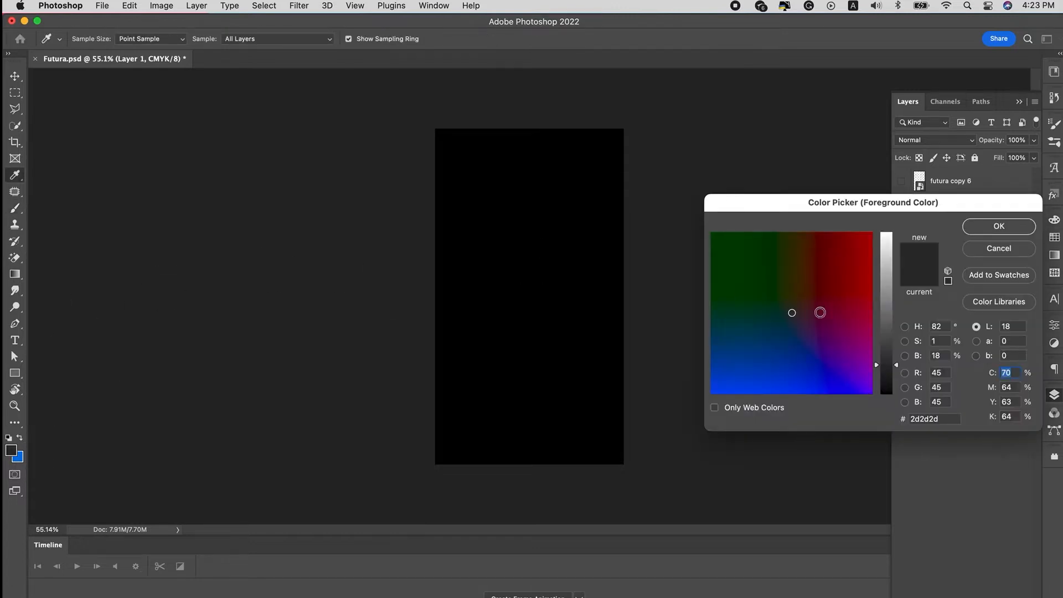
left_click(763, 293)
mouse_move(743, 306)
left_mouse_down()
mouse_move(748, 314)
mouse_move(764, 299)
mouse_move(760, 309)
left_mouse_up()
left_click_drag(885, 321, 886, 360)
mouse_move(766, 303)
left_mouse_down()
mouse_move(721, 299)
mouse_move(720, 307)
left_mouse_up()
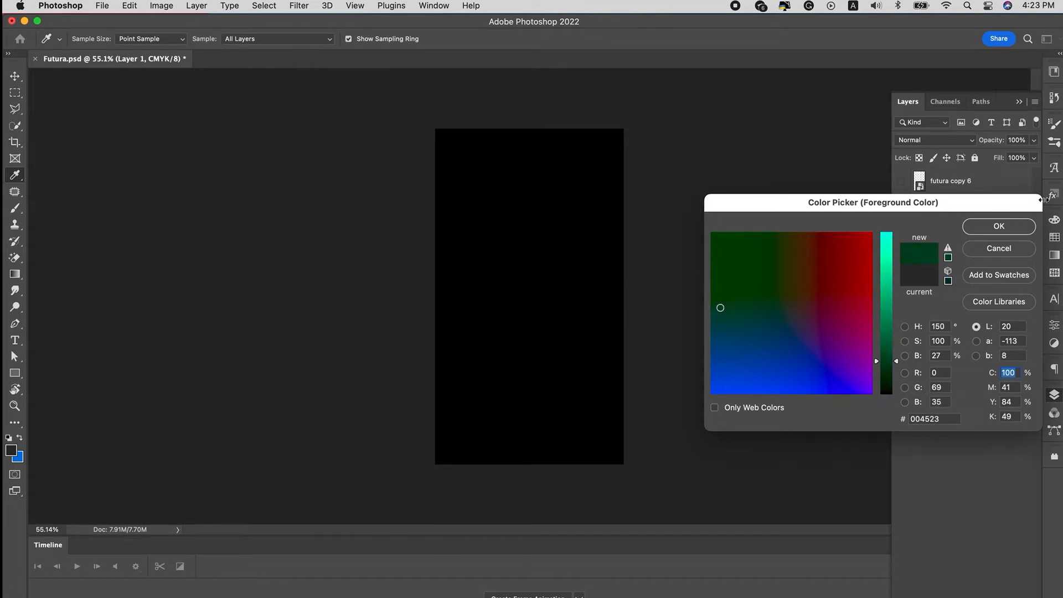
left_click_drag(715, 277, 780, 246)
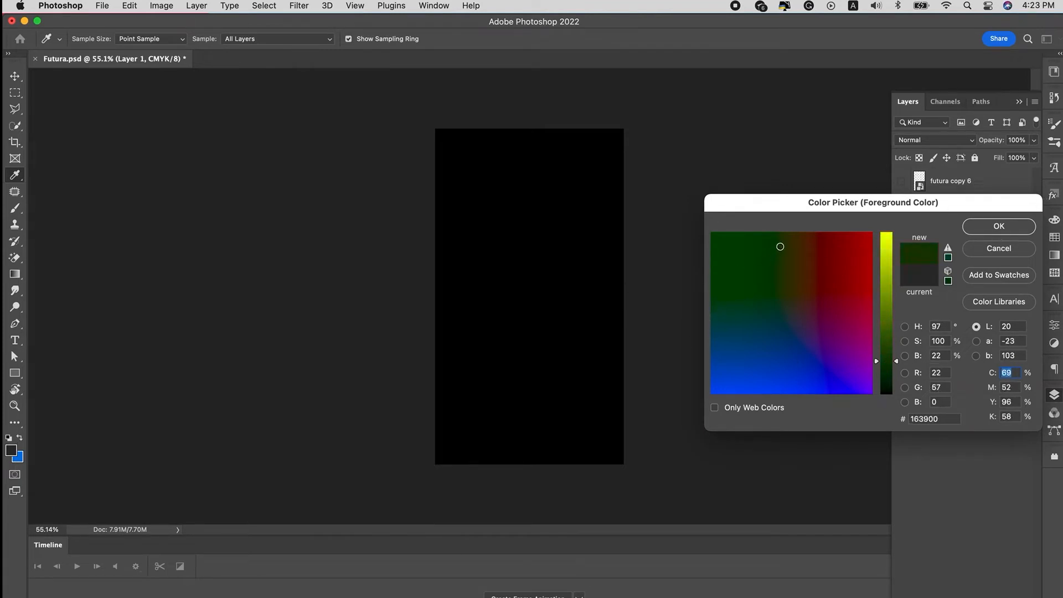
left_click(998, 227)
key("b")
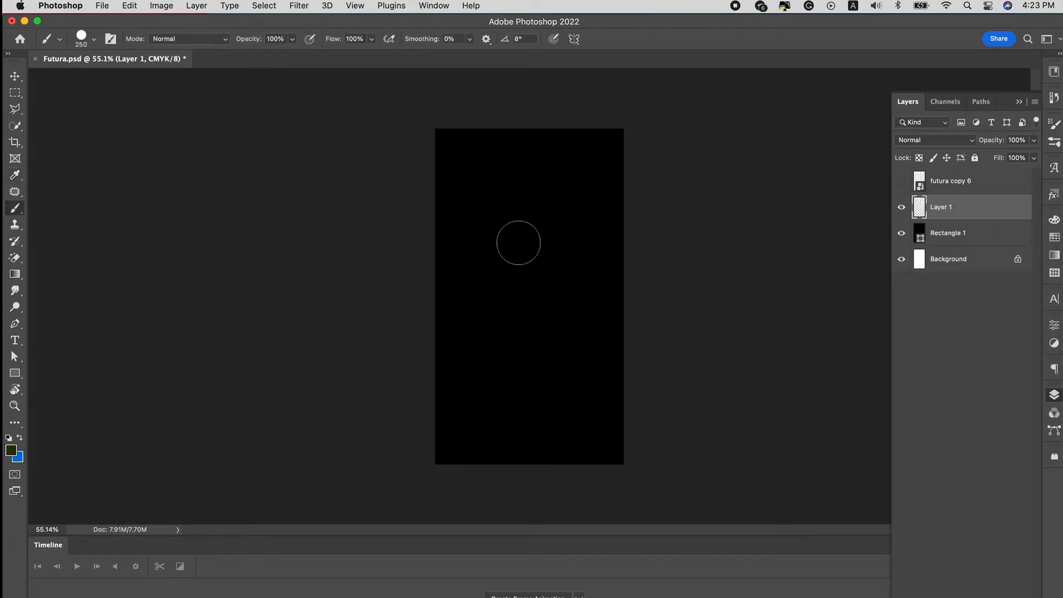
Paint a dark green patch over the rectangle's left side with a 700 px soft round brush, undoing the hard-edged trial stroke.
key("bracketright")
key("bracketright")
key("bracketright")
key("bracketright")
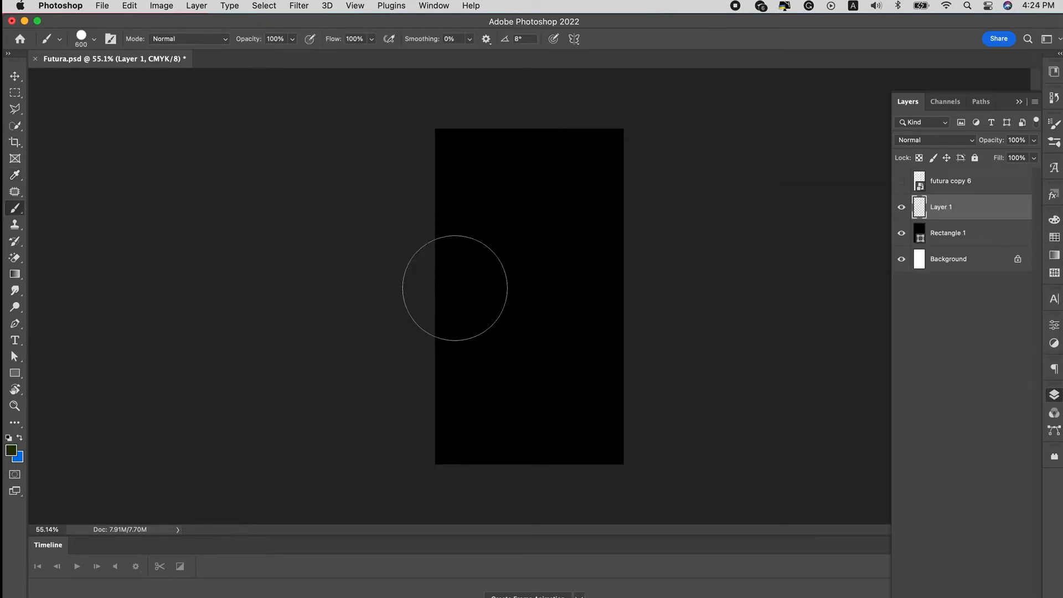
mouse_move(455, 288)
left_mouse_down()
mouse_move(444, 310)
mouse_move(462, 321)
left_mouse_up()
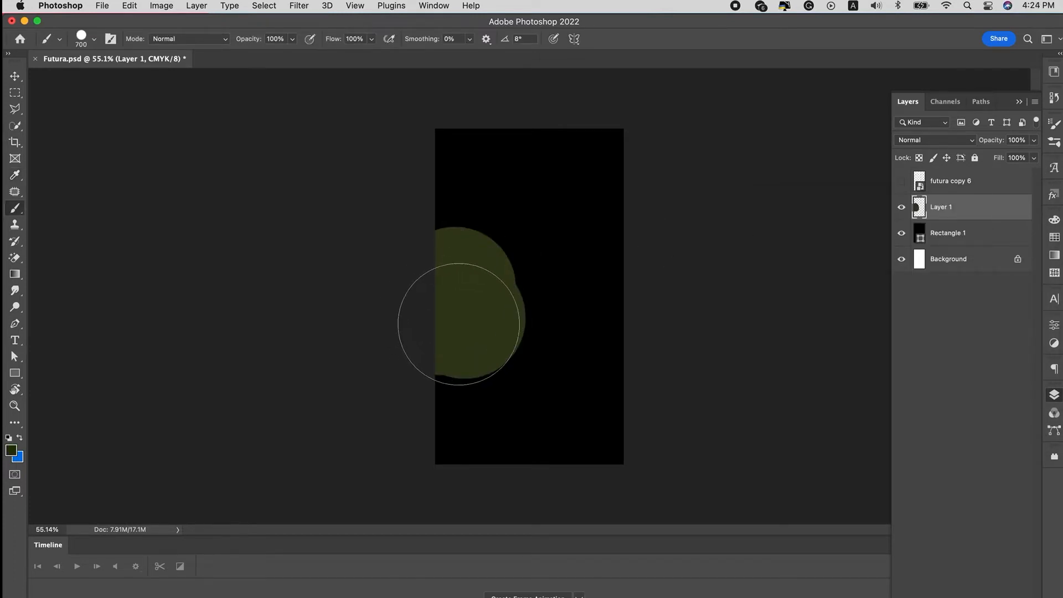
key("super+z")
right_click(458, 323)
left_click(534, 379)
mouse_move(450, 249)
left_mouse_down()
mouse_move(452, 378)
mouse_move(464, 339)
mouse_move(529, 244)
left_mouse_up()
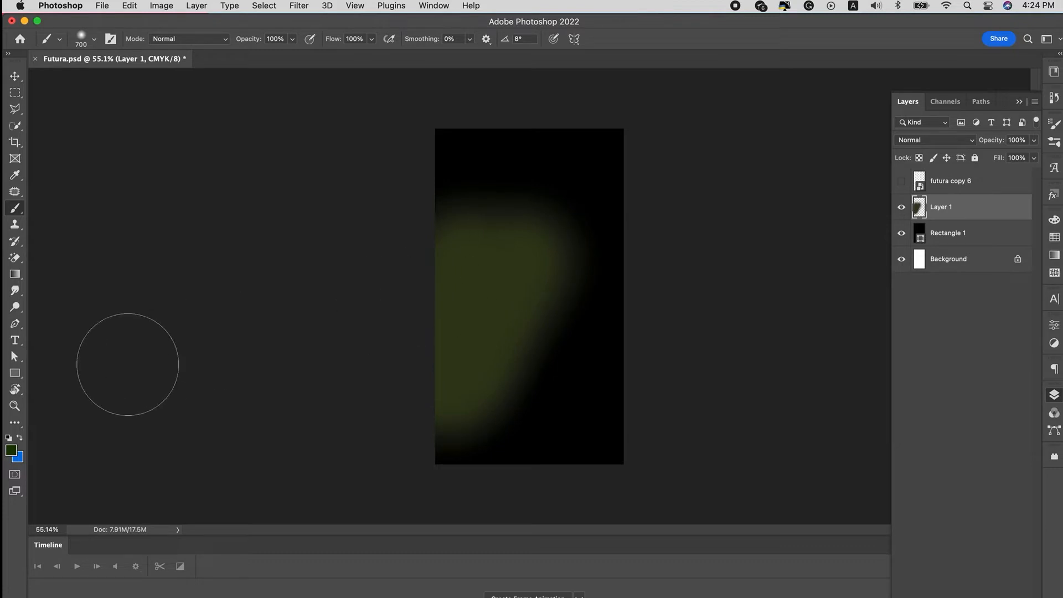
Set the foreground colour to dark blue #003779 and paint a soft patch over the rectangle's upper right area.
left_click(10, 449)
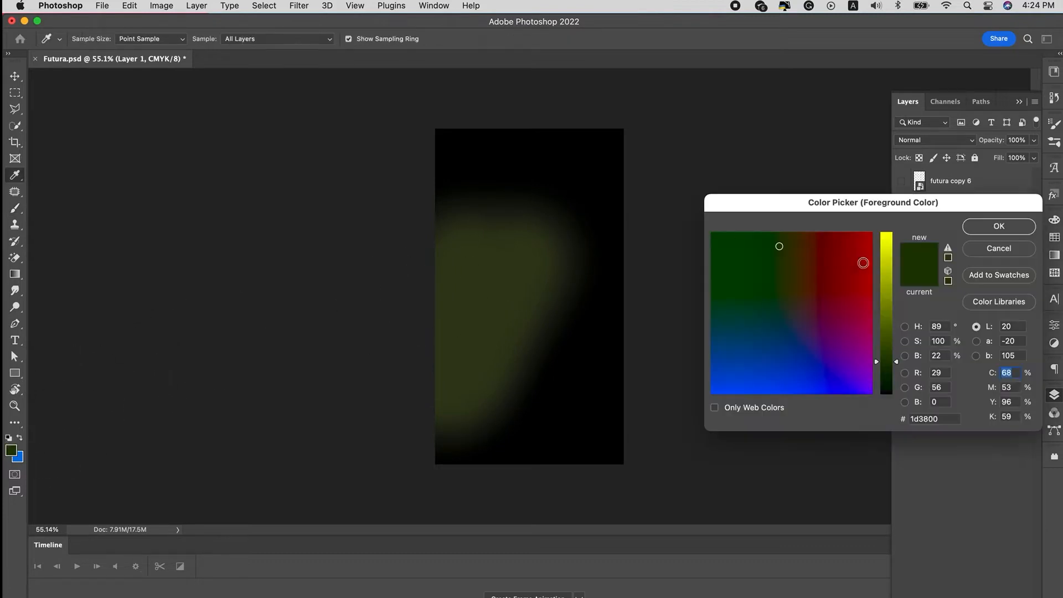
mouse_move(794, 377)
left_mouse_down()
mouse_move(811, 356)
mouse_move(796, 340)
left_mouse_up()
left_click_drag(884, 319, 874, 359)
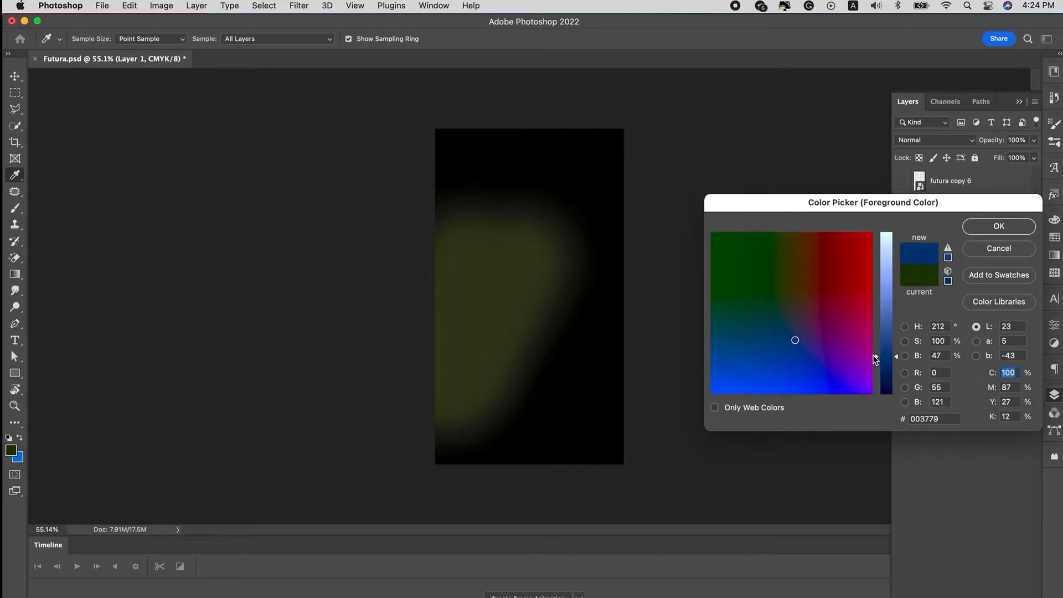
left_click(996, 227)
key("b")
mouse_move(640, 236)
left_mouse_down()
mouse_move(600, 229)
mouse_move(608, 182)
mouse_move(617, 194)
mouse_move(571, 231)
mouse_move(588, 285)
left_mouse_up()
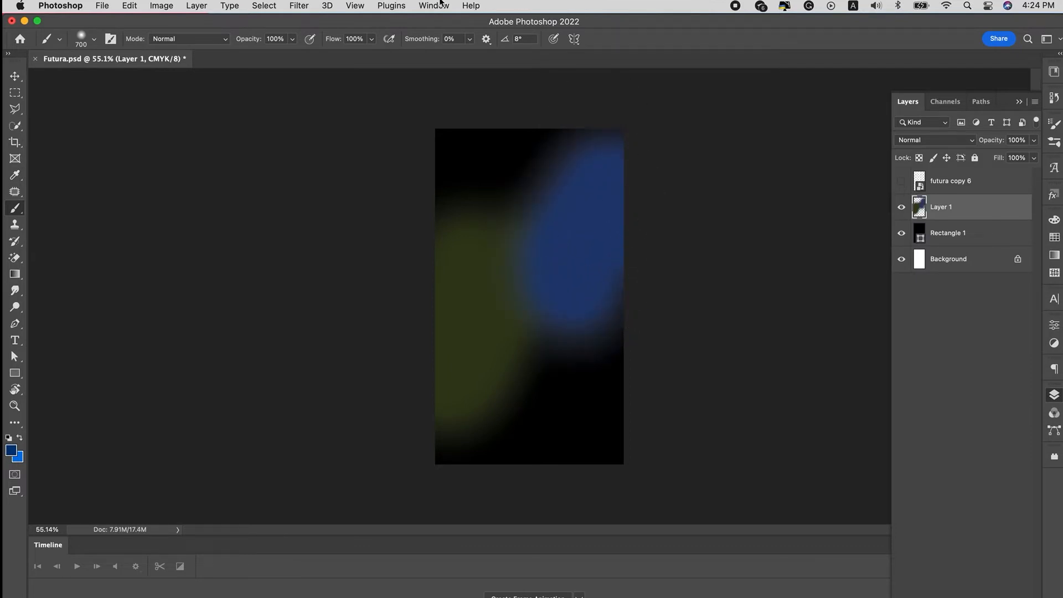
Apply Liquify to the painted layer, warping the green upward and the blue down toward the centre.
left_click(307, 3)
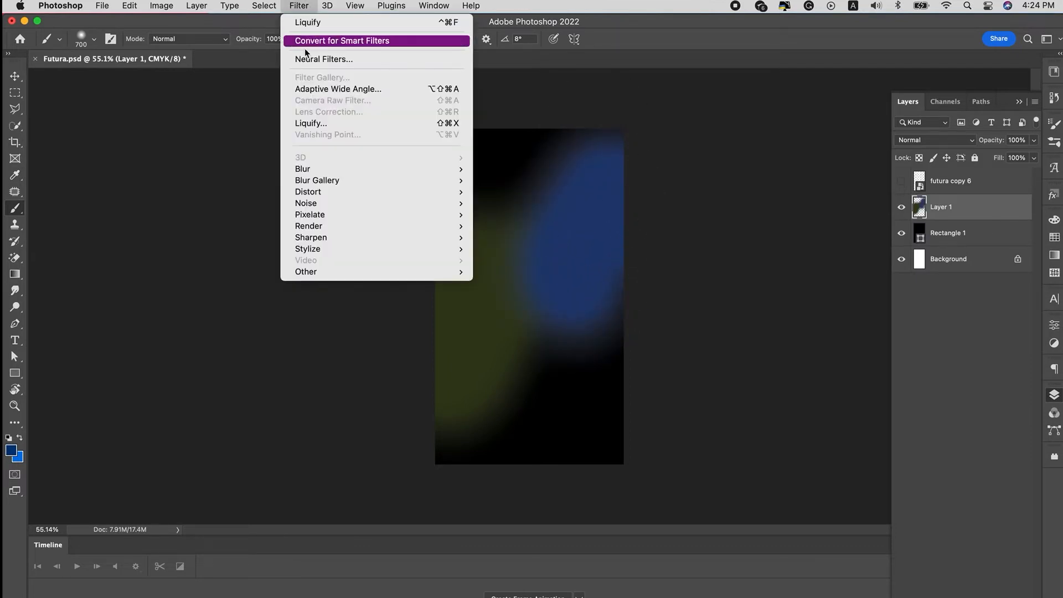
left_click(313, 123)
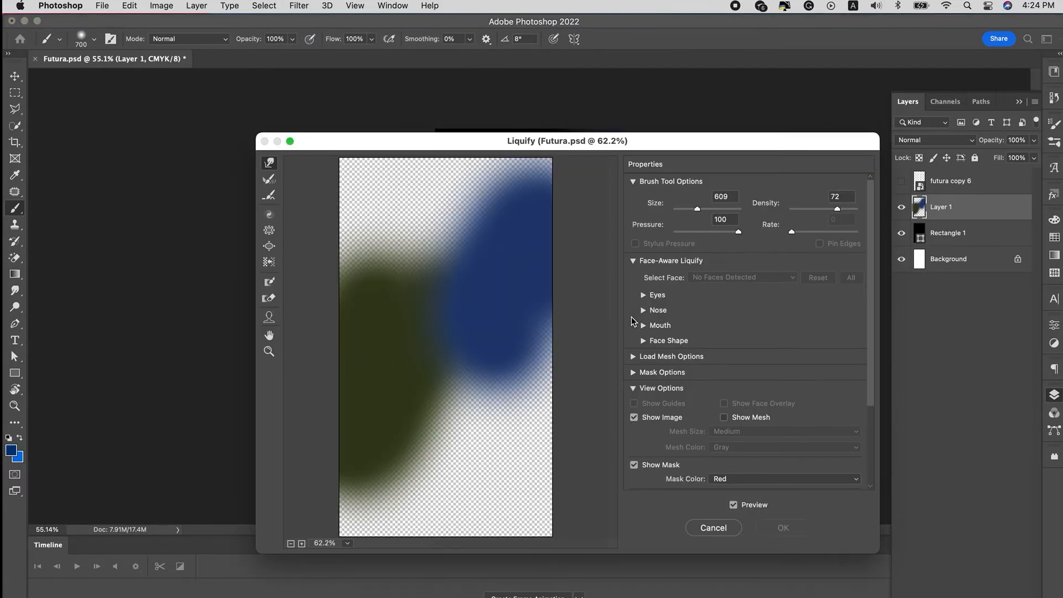
mouse_move(468, 290)
left_mouse_down()
mouse_move(468, 334)
mouse_move(408, 428)
mouse_move(406, 334)
mouse_move(439, 206)
mouse_move(456, 284)
mouse_move(425, 486)
mouse_move(449, 272)
mouse_move(426, 480)
left_mouse_up()
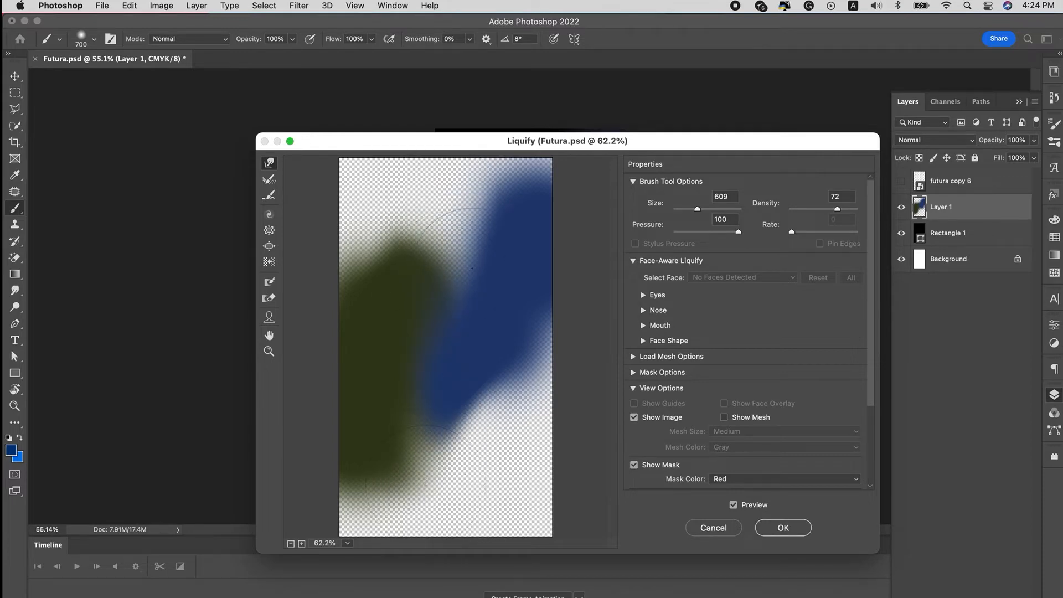
mouse_move(472, 336)
left_mouse_down()
mouse_move(451, 202)
mouse_move(470, 196)
left_mouse_up()
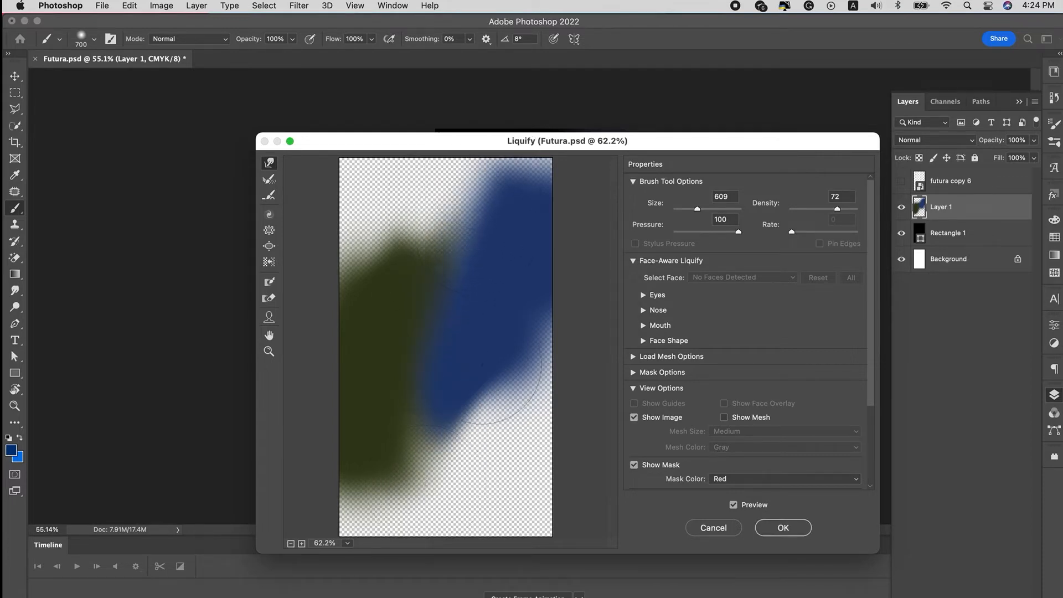
key("Return")
Apply Liquify again, swirling the blue into a wide central shape and wrapping the green around its upper and lower edges.
left_click(299, 6)
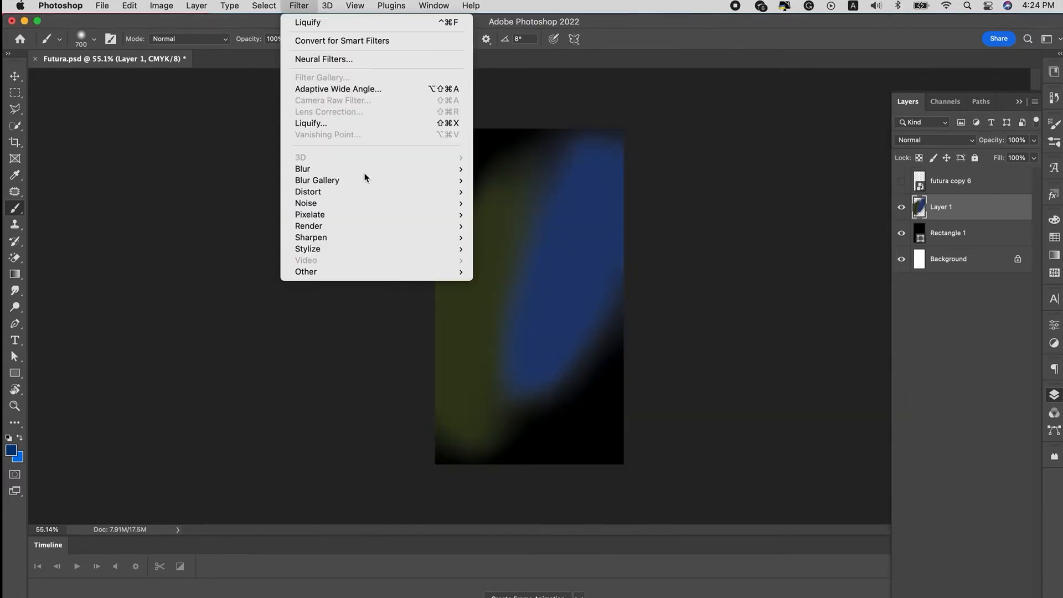
left_click(376, 123)
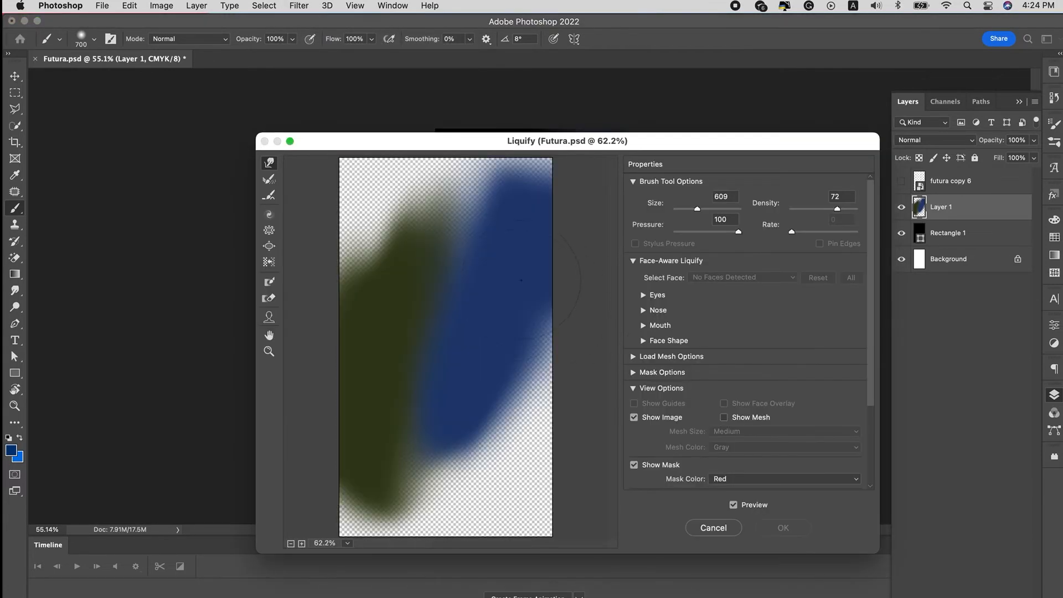
mouse_move(418, 282)
left_mouse_down()
mouse_move(424, 326)
mouse_move(388, 184)
mouse_move(515, 297)
mouse_move(405, 139)
mouse_move(524, 195)
mouse_move(519, 341)
mouse_move(516, 447)
left_mouse_up()
left_click_drag(439, 437, 492, 427)
mouse_move(523, 288)
left_mouse_down()
mouse_move(505, 265)
mouse_move(534, 296)
left_mouse_up()
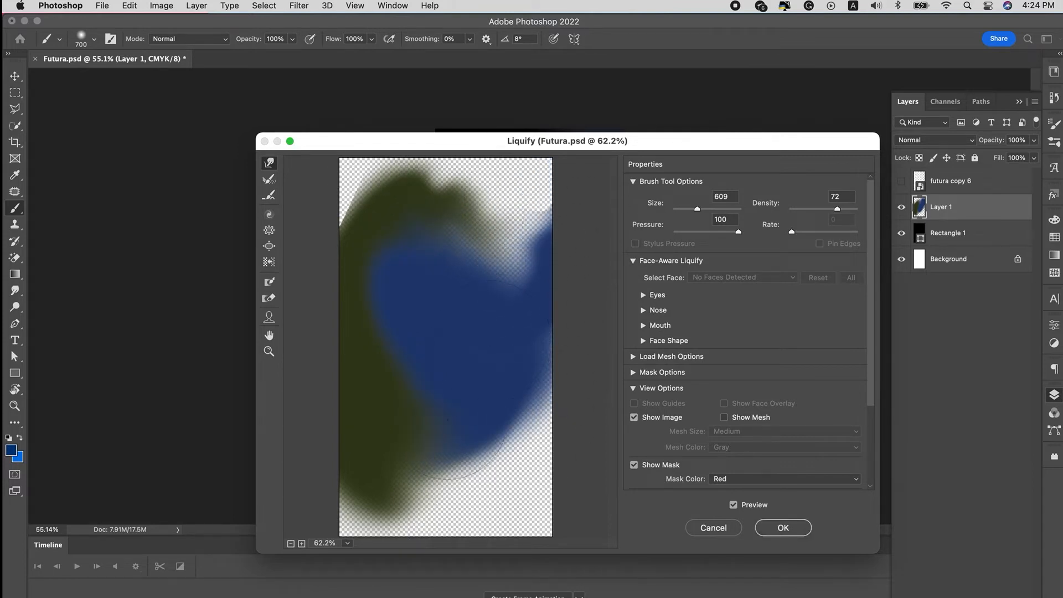
mouse_move(348, 480)
left_mouse_down()
mouse_move(487, 423)
mouse_move(407, 471)
mouse_move(306, 406)
left_mouse_up()
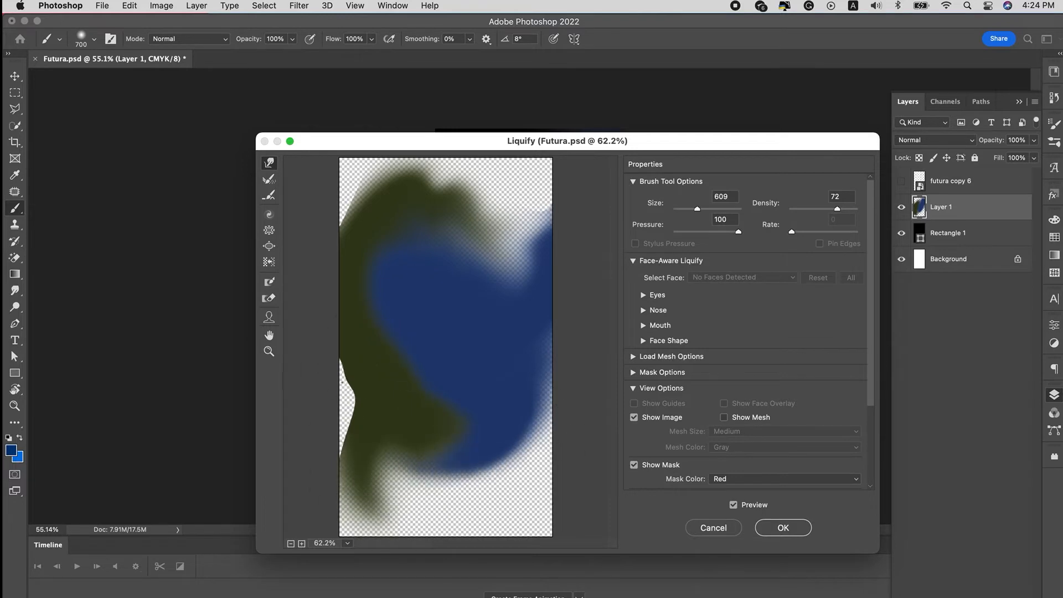
mouse_move(443, 191)
left_mouse_down()
mouse_move(495, 221)
mouse_move(521, 214)
left_mouse_up()
left_click(785, 526)
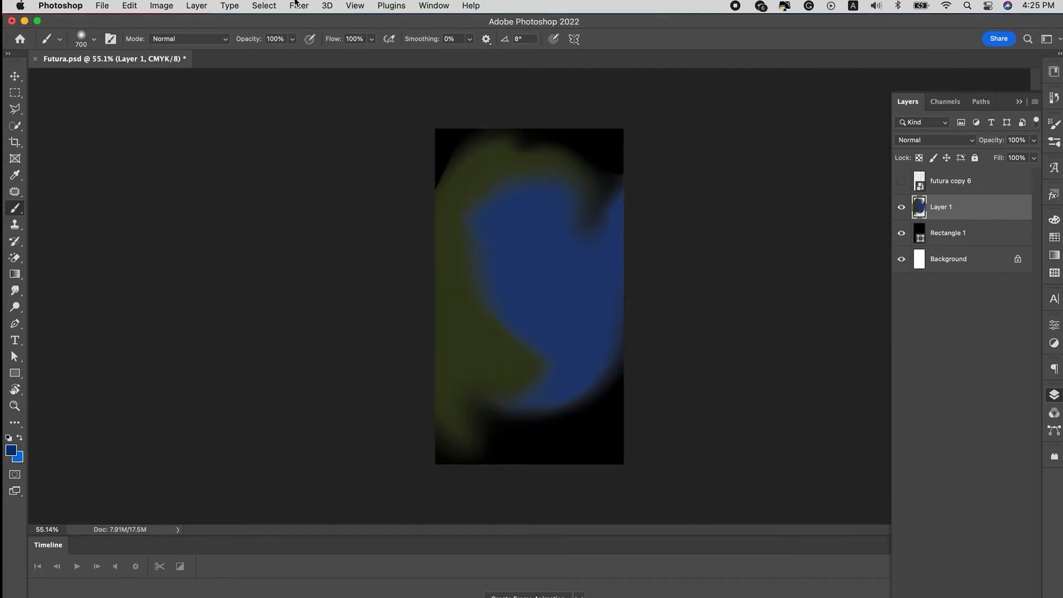
Add 10% uniform, monochromatic noise to the painted colour layer.
left_click(297, 5)
mouse_move(332, 204)
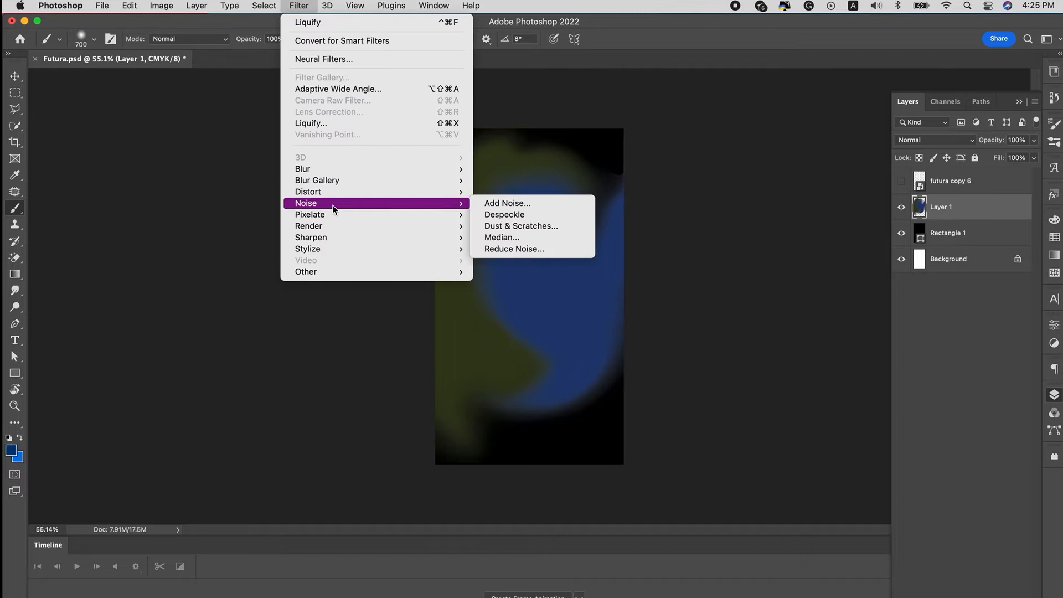
left_click(517, 204)
left_click_drag(549, 124, 732, 135)
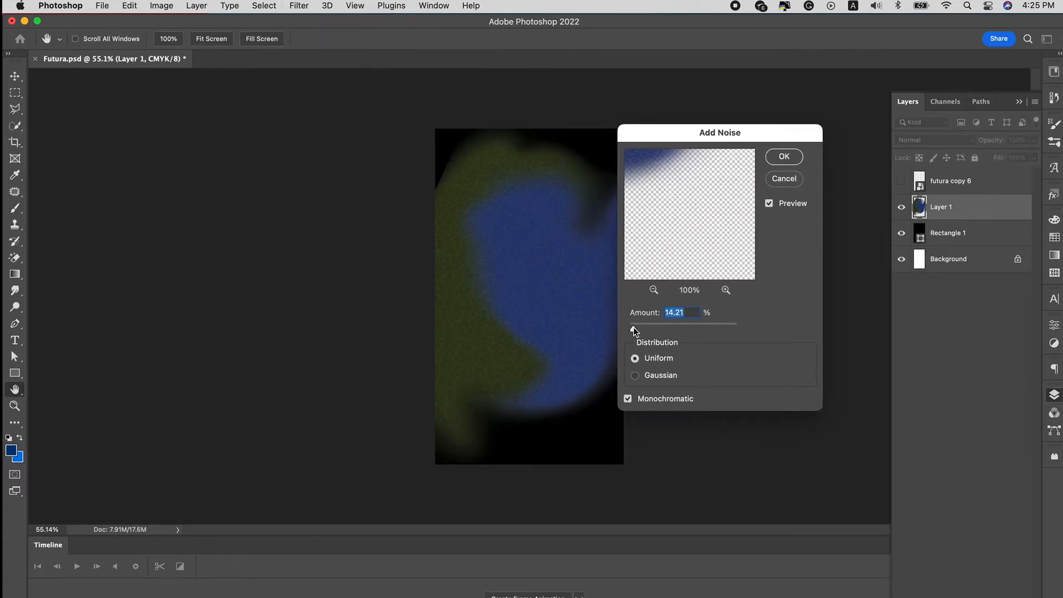
type("10")
left_click(782, 158)
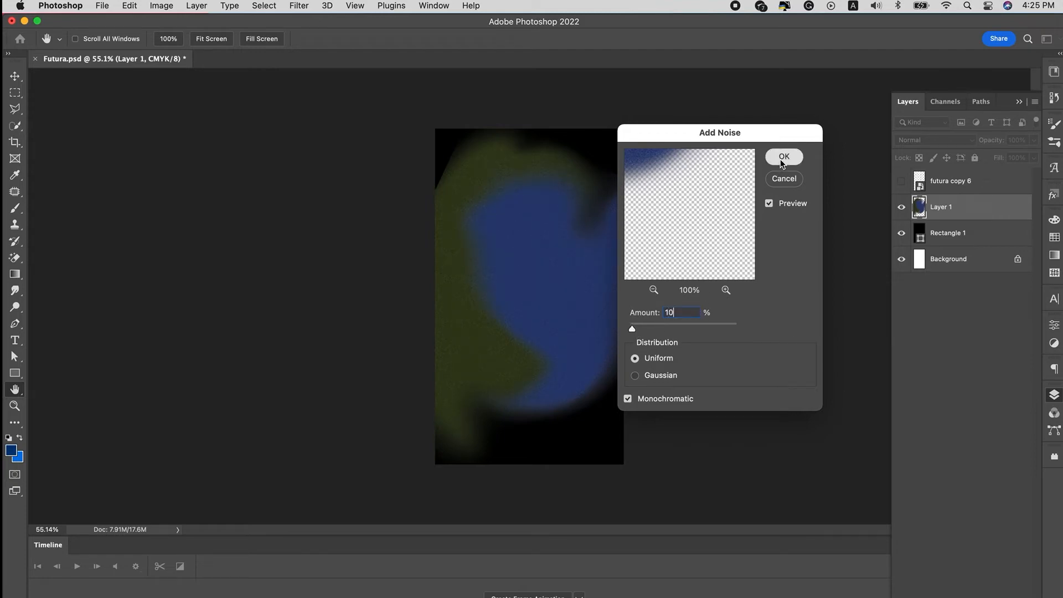
Duplicate the Rectangle 1 layer directly beneath itself, hide the copy as a backup, and reselect the original rectangle.
key("b")
left_click_drag(957, 233, 954, 247)
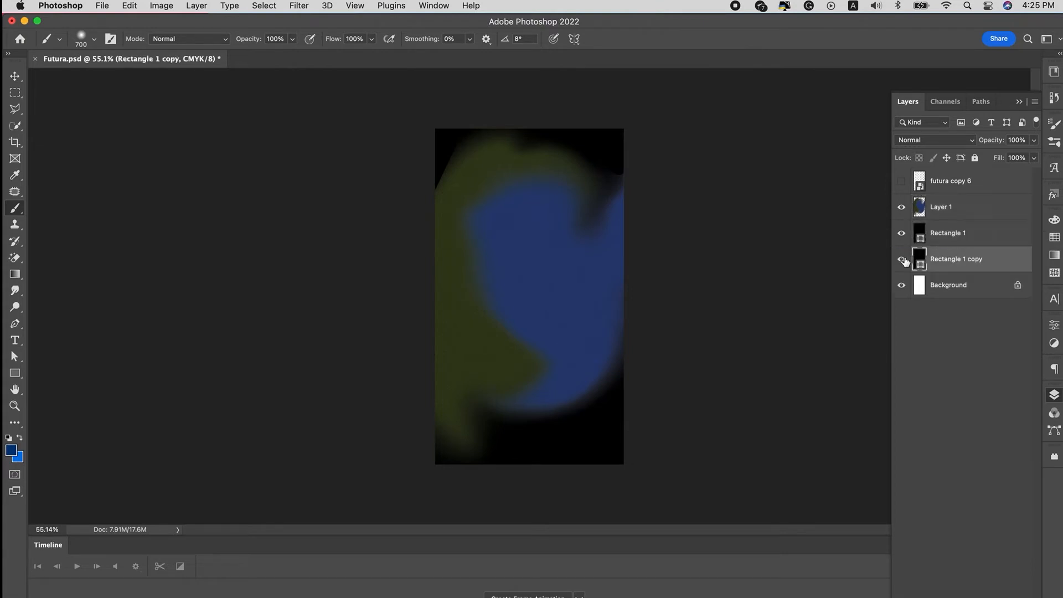
left_click(917, 242)
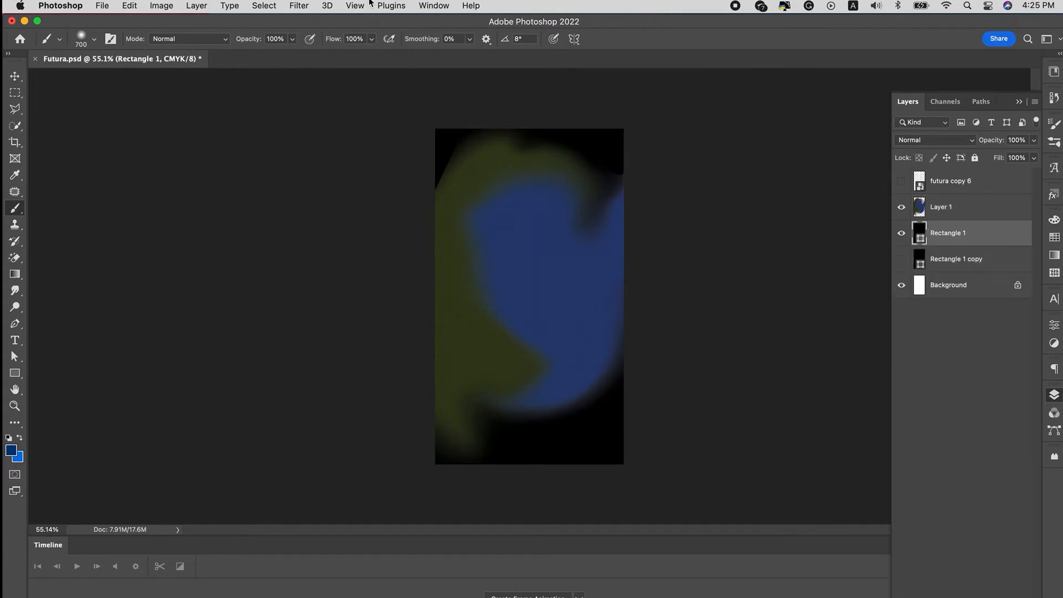
Convert the Rectangle 1 layer to a smart object and add 10% uniform, monochromatic noise to it.
left_click(301, 5)
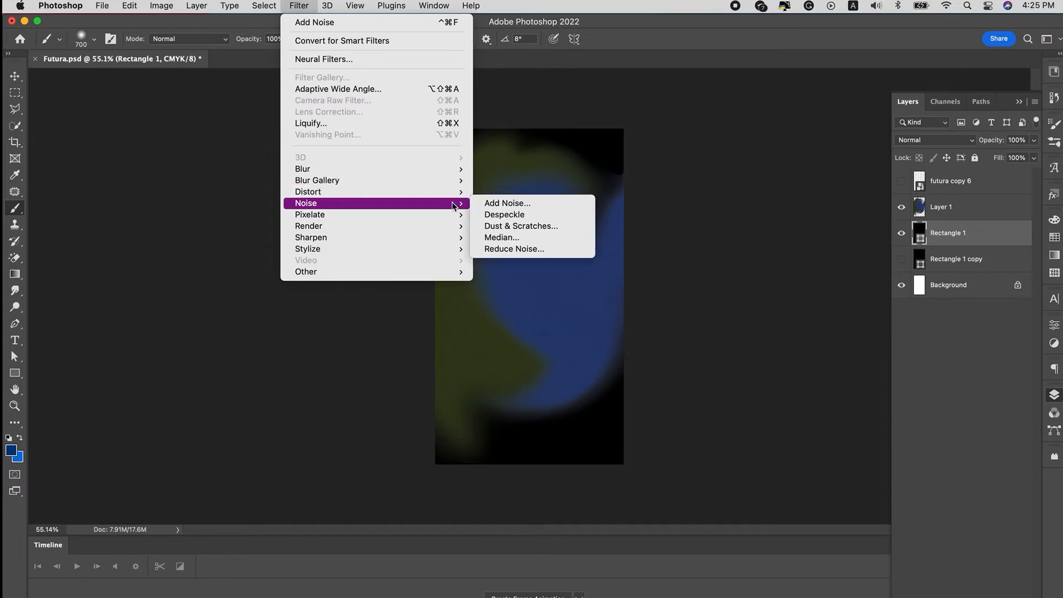
left_click(483, 204)
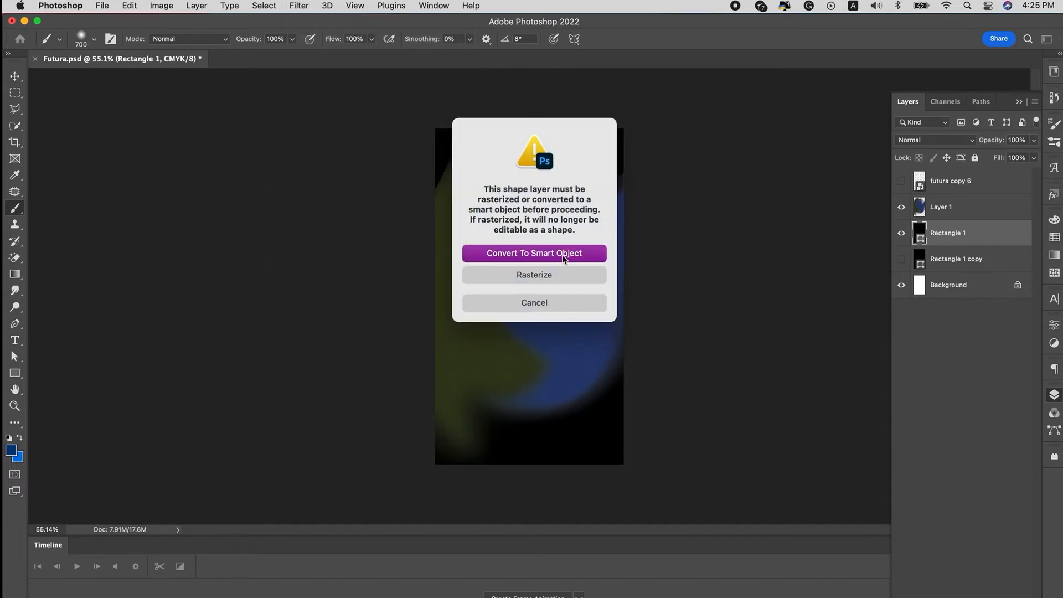
left_click(562, 258)
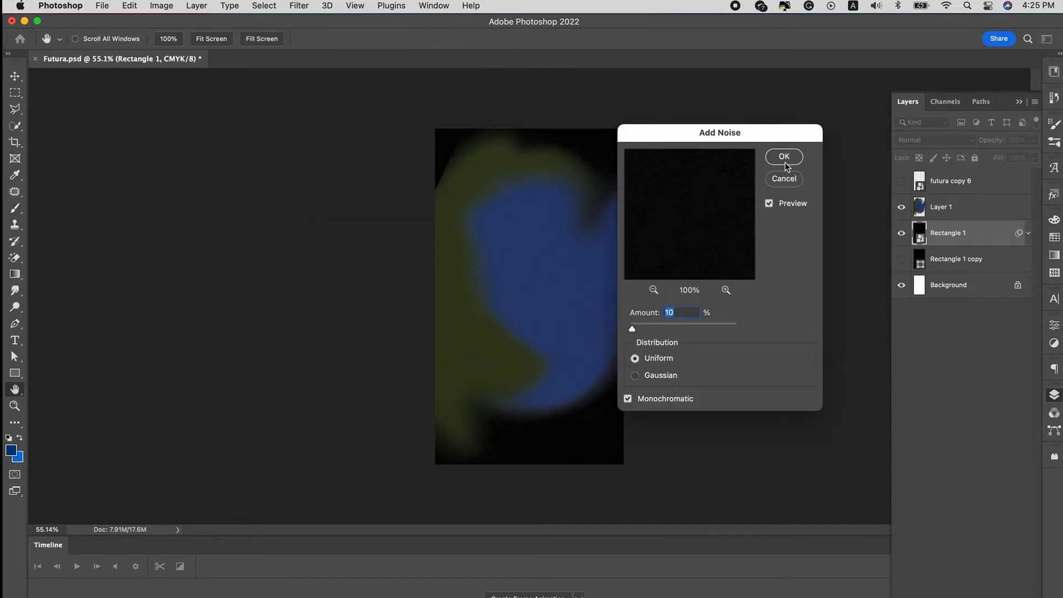
left_click(781, 158)
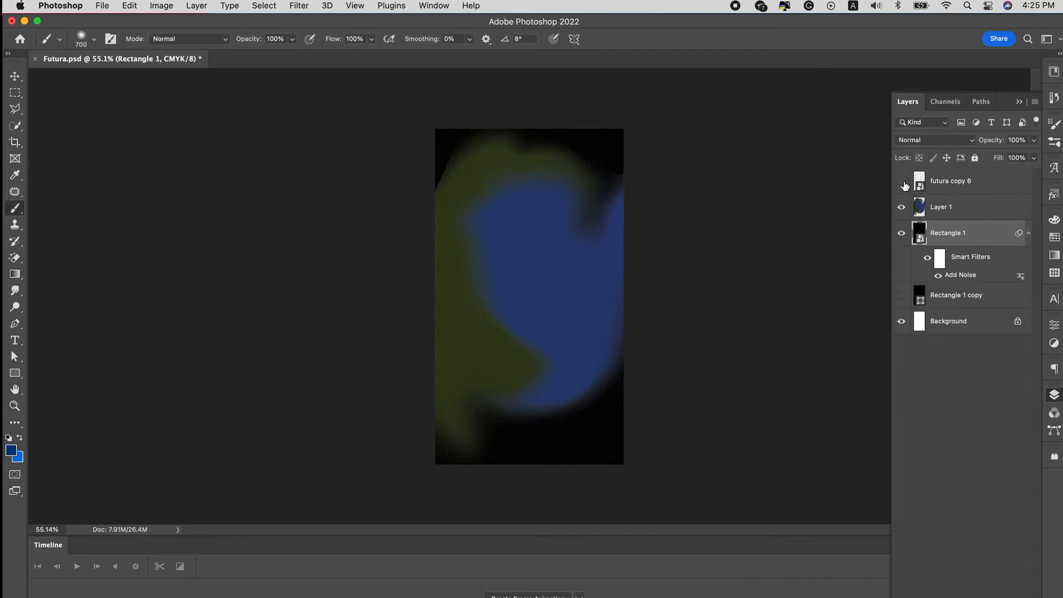
Show the futura text layer and apply Liquify to it, swirling the middle rows of text around the poster's centre.
left_click(900, 183)
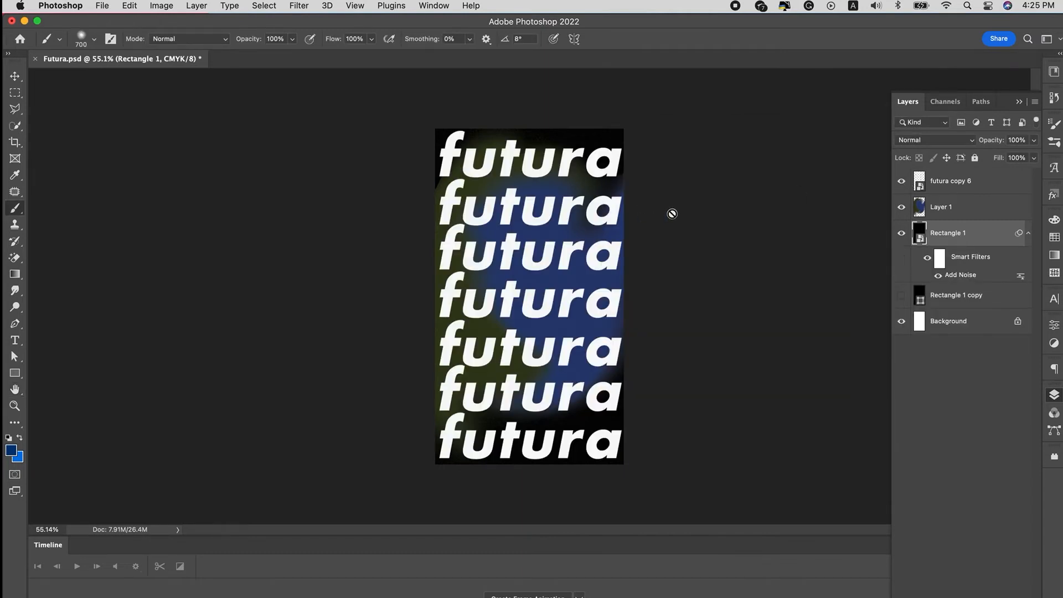
key("v")
left_click(605, 171)
left_click(299, 5)
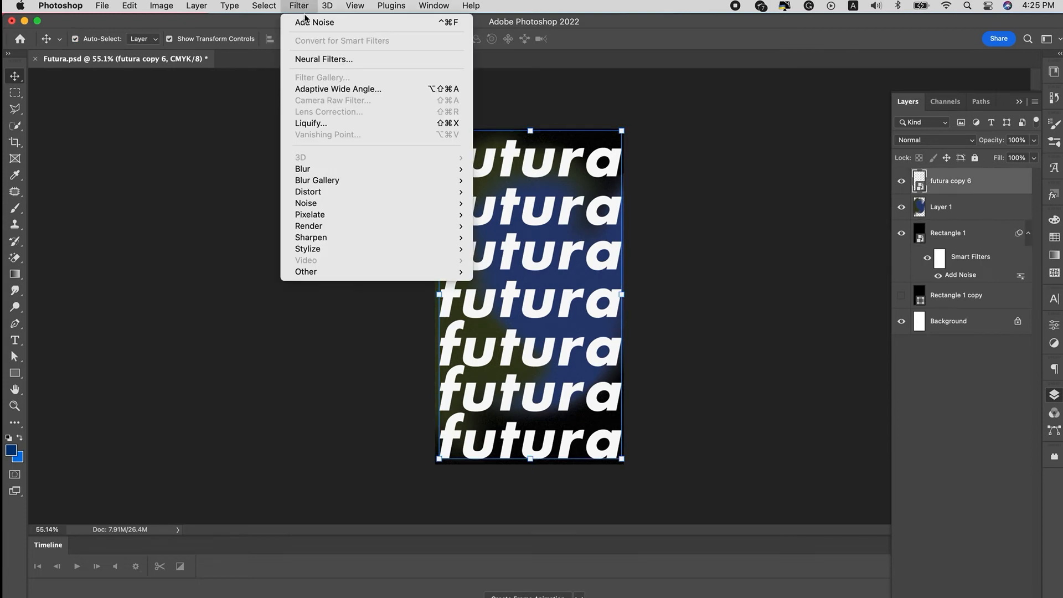
left_click(332, 123)
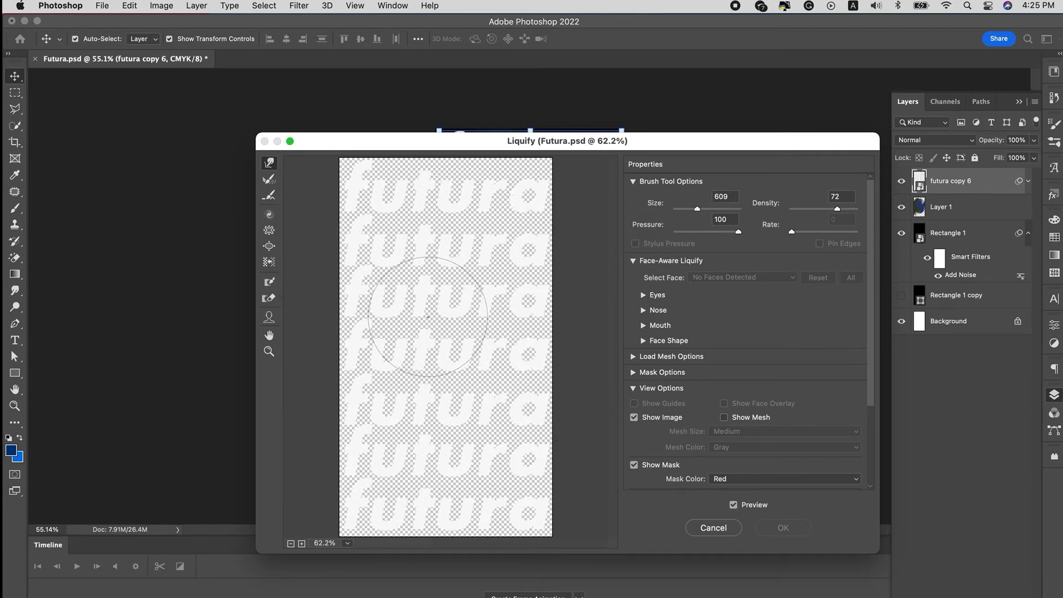
mouse_move(435, 343)
left_mouse_down()
mouse_move(386, 379)
mouse_move(437, 332)
mouse_move(448, 365)
mouse_move(420, 321)
mouse_move(468, 319)
mouse_move(470, 382)
mouse_move(426, 426)
mouse_move(404, 321)
mouse_move(446, 278)
mouse_move(463, 313)
left_mouse_up()
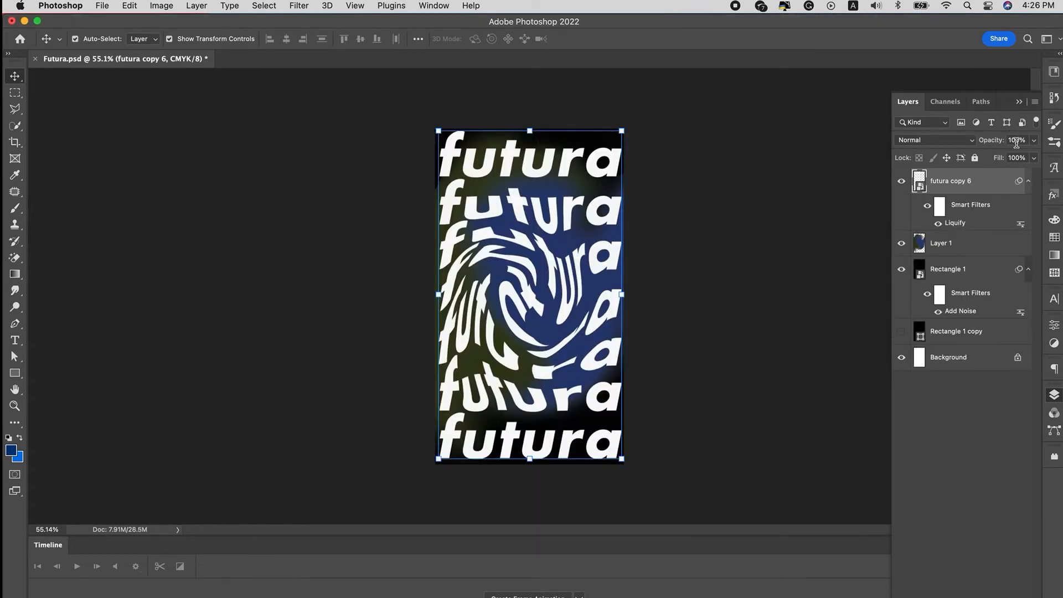
Set the warped futura text layer's blend mode to Overlay, lower its opacity slightly, and deselect the layer.
left_click(975, 144)
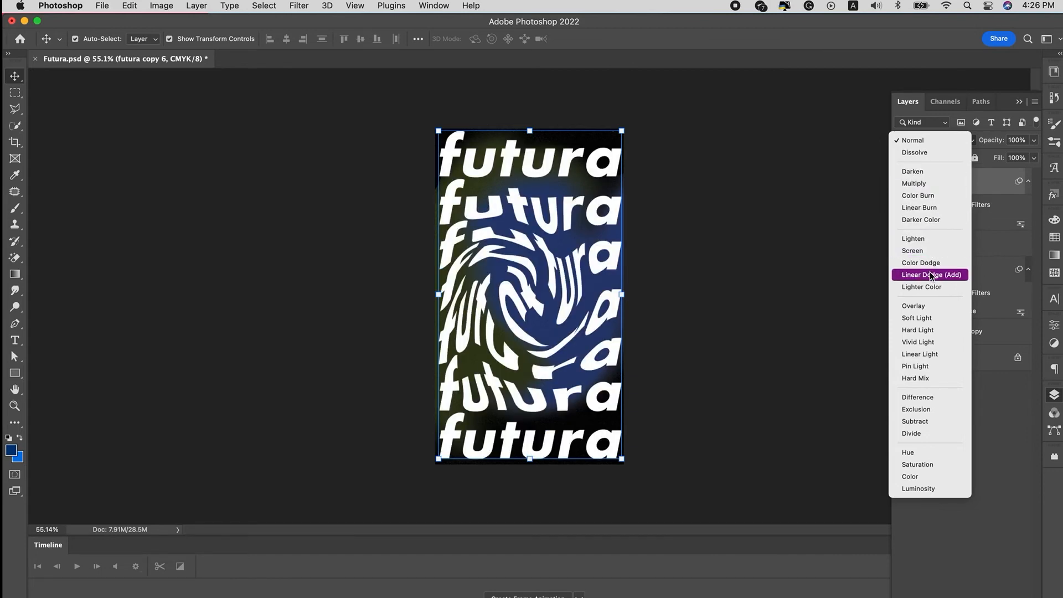
left_click(921, 306)
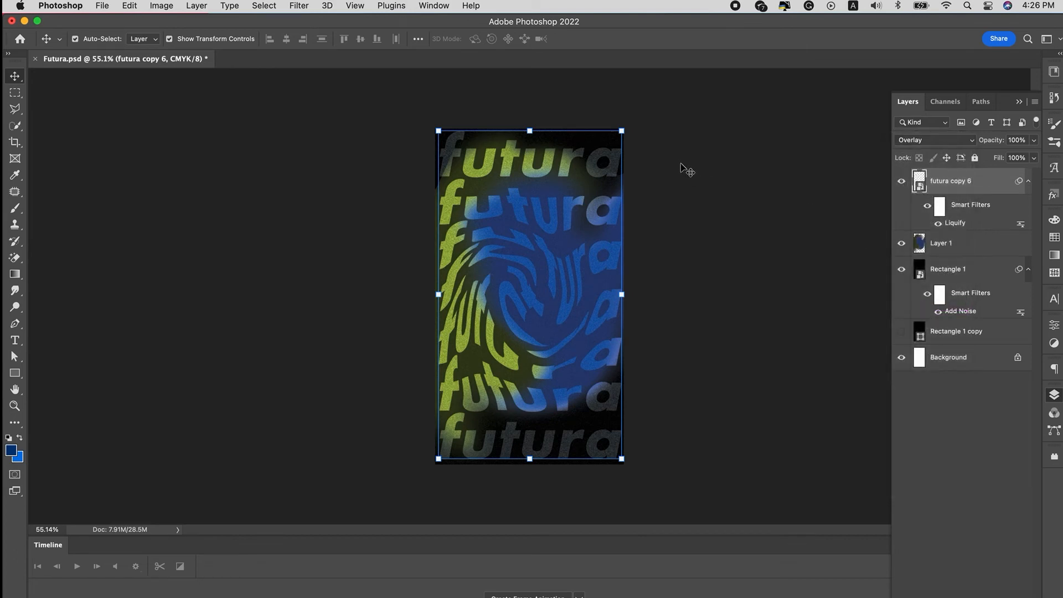
left_click(1033, 141)
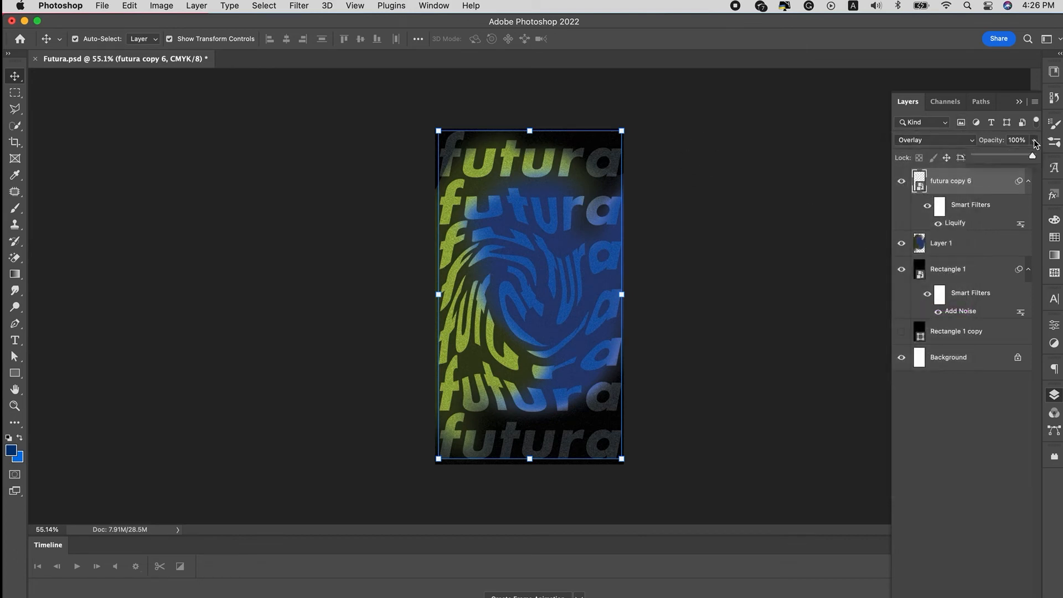
left_click_drag(1025, 158, 1021, 158)
left_click(773, 211)
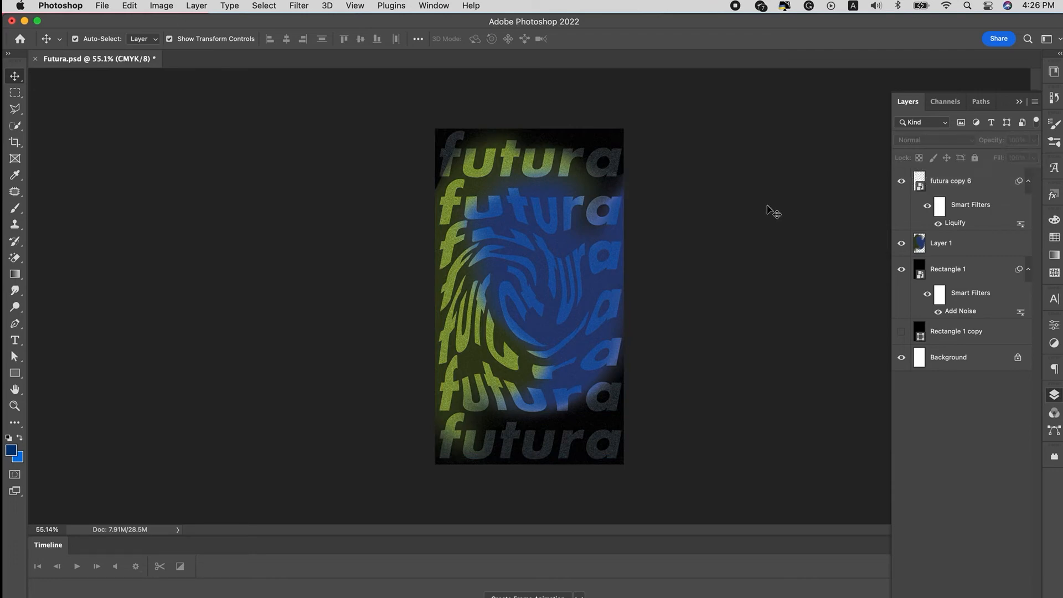